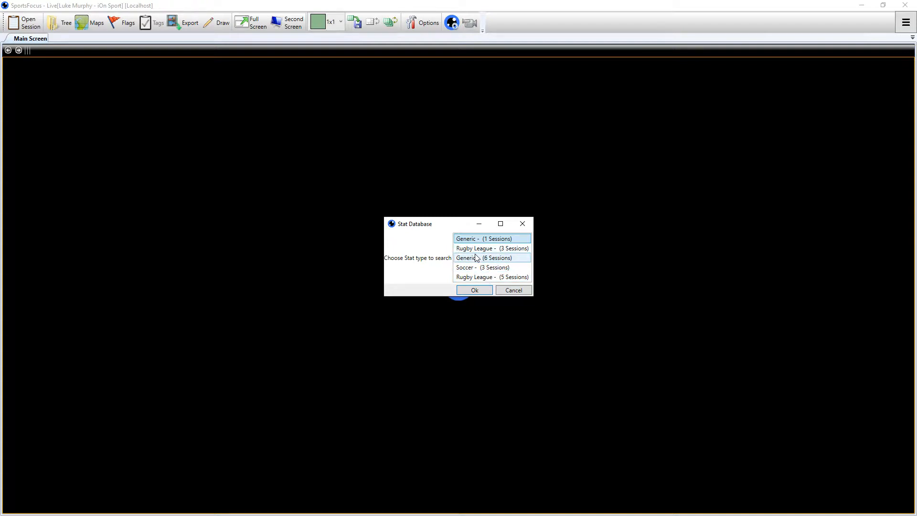
Open the Rugby League stat database with 5 sessions and enlarge the stat search and results areas
{"action": "left_click", "coordinate": [474, 277]}
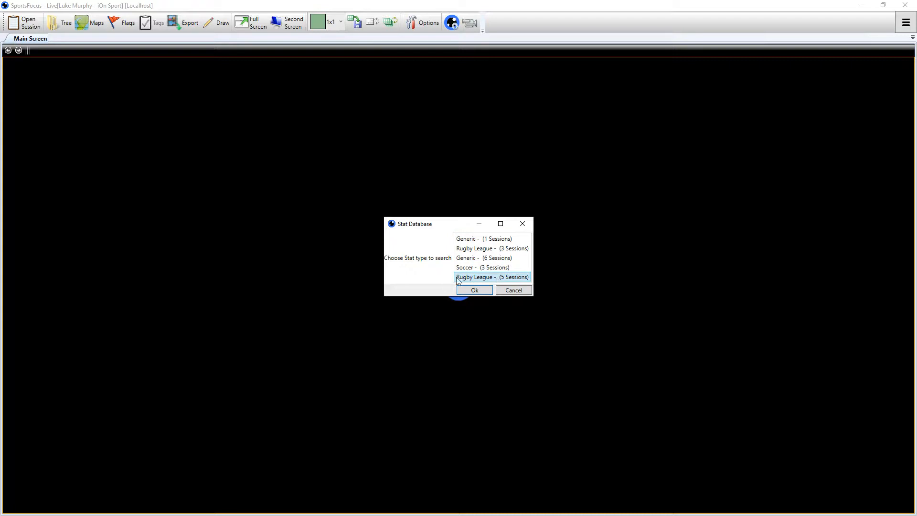
{"action": "left_click", "coordinate": [477, 292]}
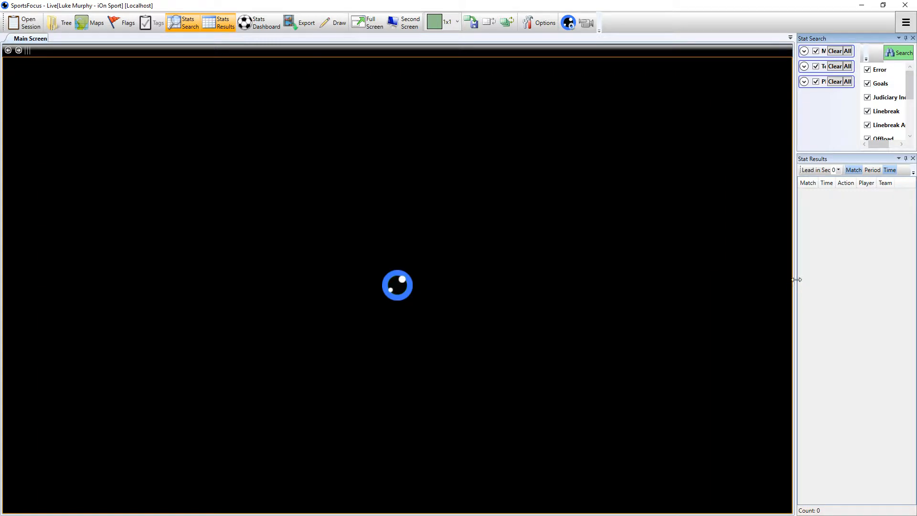
{"action": "left_click_drag", "start_coordinate": [566, 280], "coordinate": [486, 278]}
{"action": "left_click_drag", "start_coordinate": [709, 151], "coordinate": [694, 300]}
Expand the Matches, Teams and Players, and Player Positions filter groups
{"action": "left_click", "coordinate": [496, 51]}
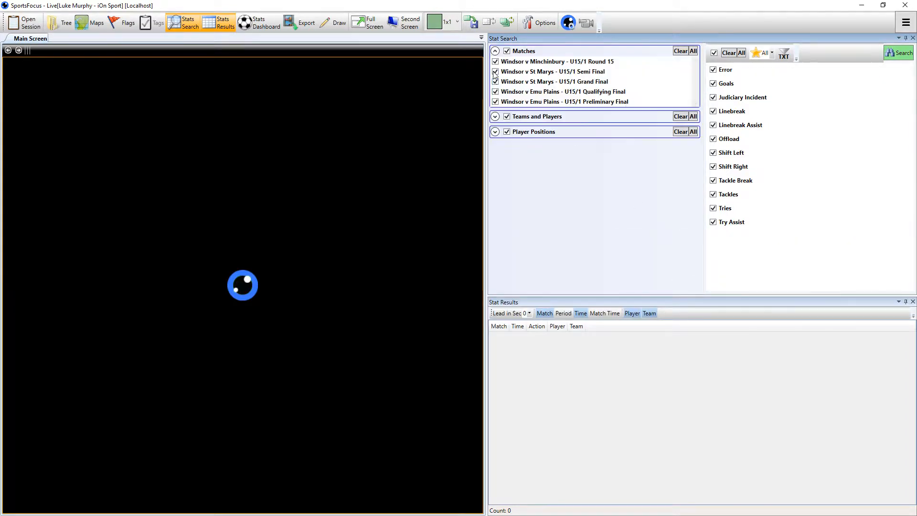
{"action": "left_click", "coordinate": [495, 116]}
{"action": "left_click", "coordinate": [496, 180]}
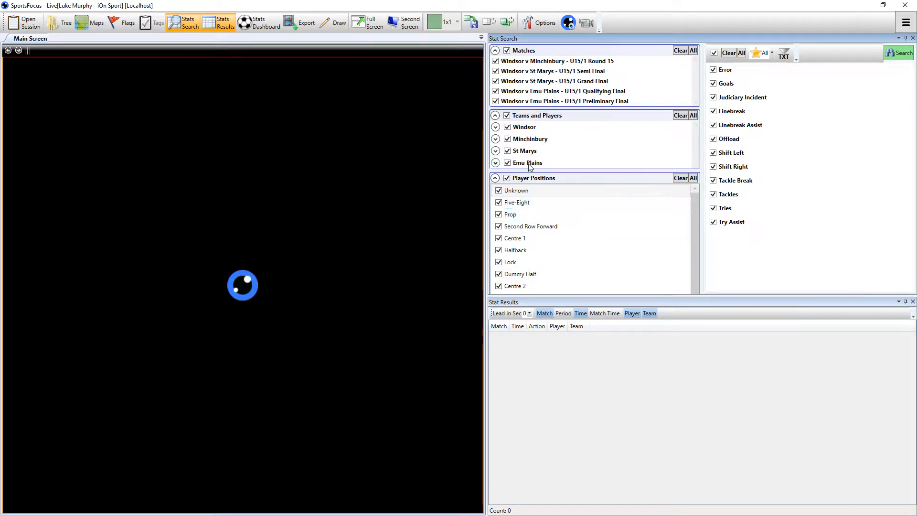
Search only the Windsor v Minchinbury U15/1 Round 15 match for Windsor's Goals and Tries
{"action": "left_click", "coordinate": [507, 51]}
{"action": "left_click", "coordinate": [496, 61]}
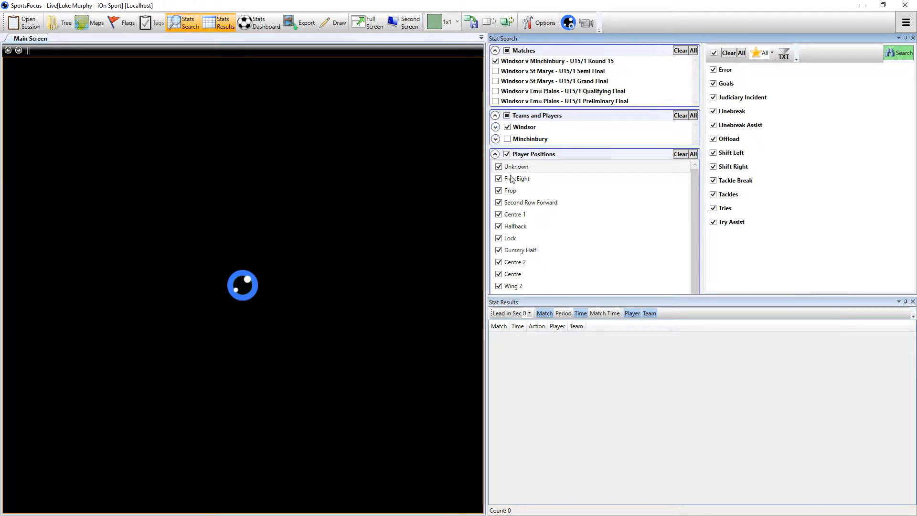
{"action": "left_click", "coordinate": [714, 84]}
{"action": "left_click", "coordinate": [495, 62]}
{"action": "left_click", "coordinate": [901, 54]}
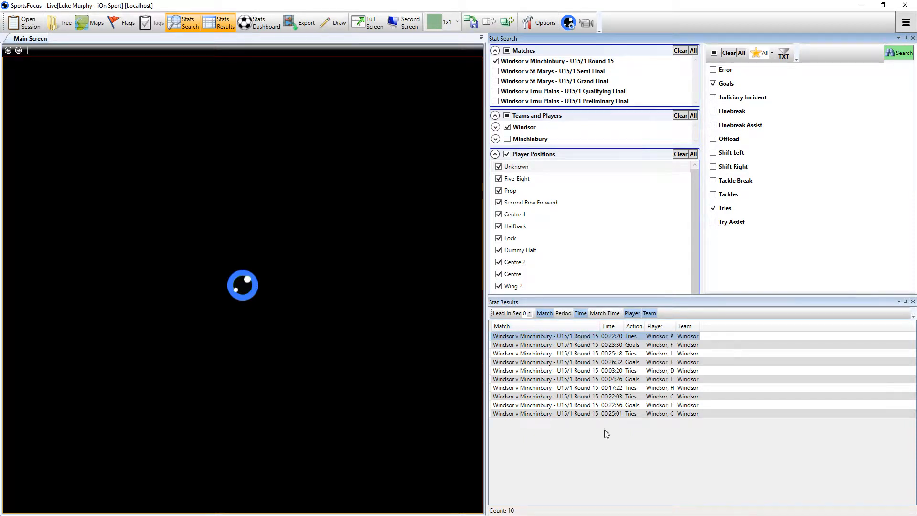
Play the try at 00:22:20 and set the results' lead-in time to 15 seconds
{"action": "double_click", "coordinate": [590, 341]}
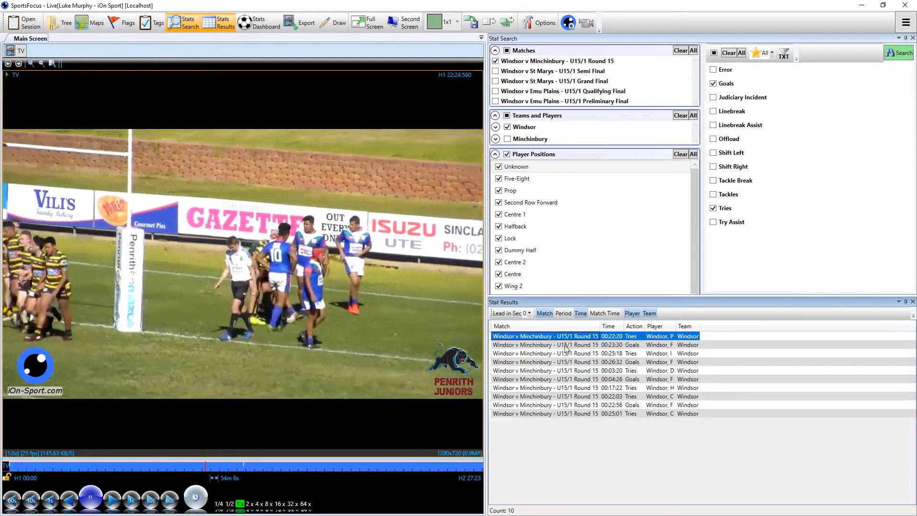
{"action": "left_click", "coordinate": [529, 313]}
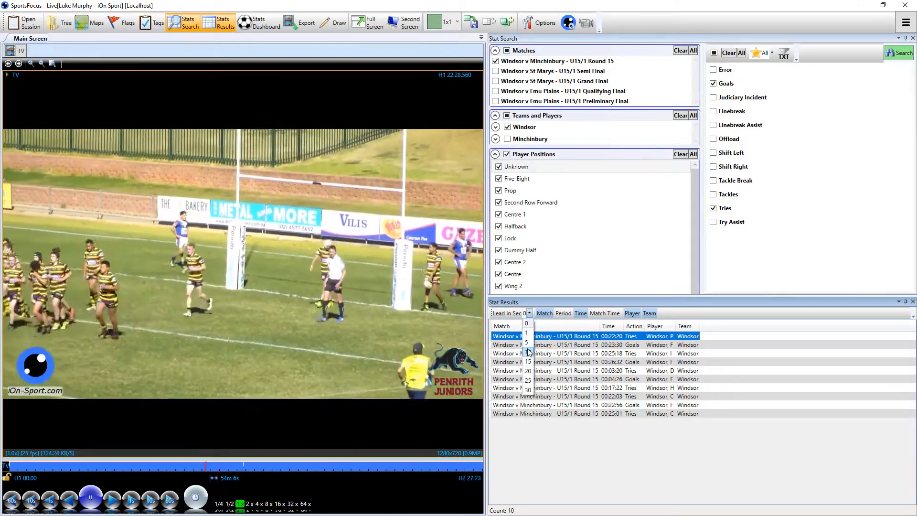
{"action": "left_click", "coordinate": [529, 361]}
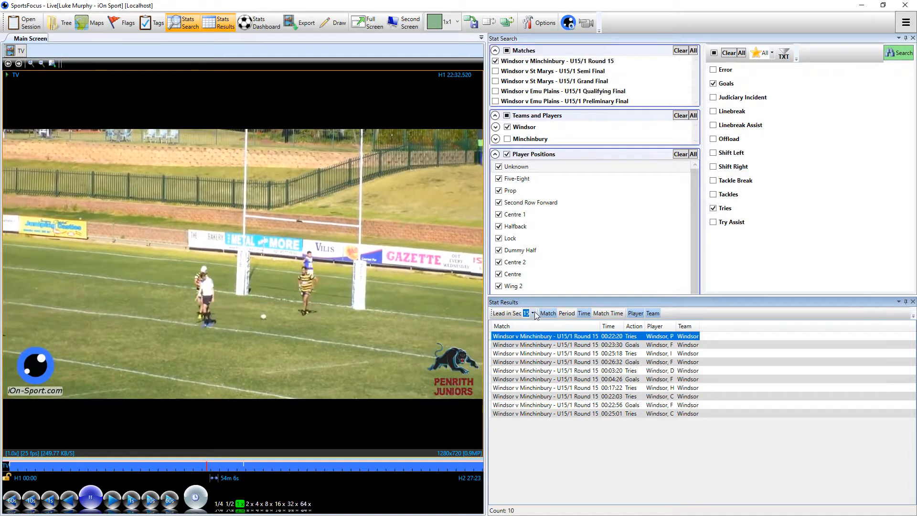
{"action": "left_click", "coordinate": [532, 314]}
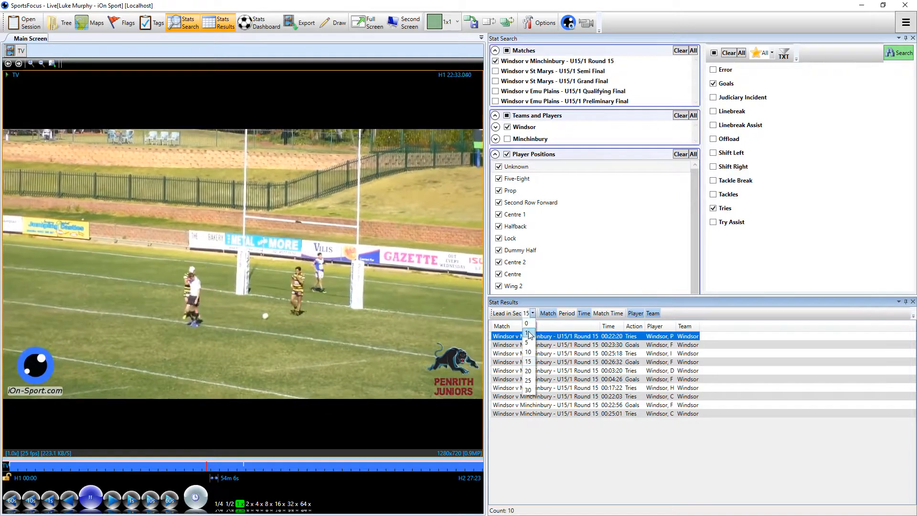
{"action": "left_click", "coordinate": [529, 363]}
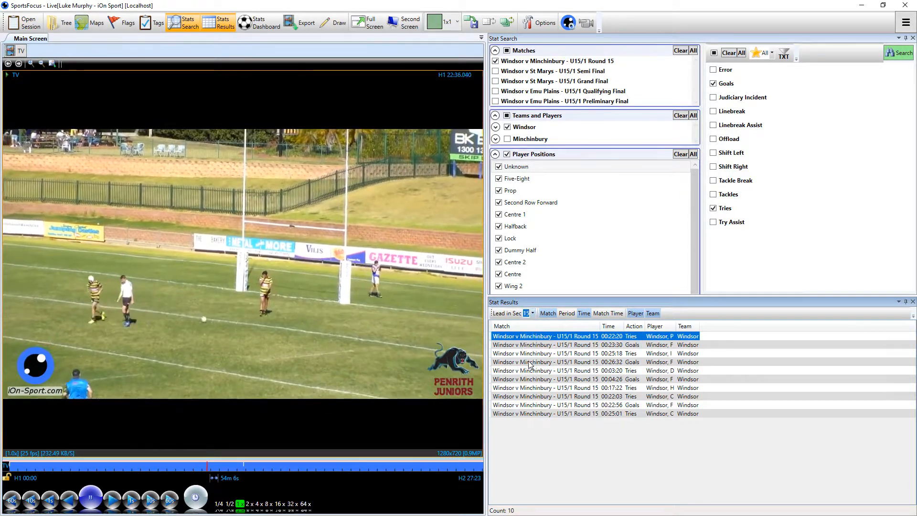
Play the tries at 00:22:20, 00:25:18 and 00:03:20 from the results with the lead-in applied
{"action": "double_click", "coordinate": [561, 337]}
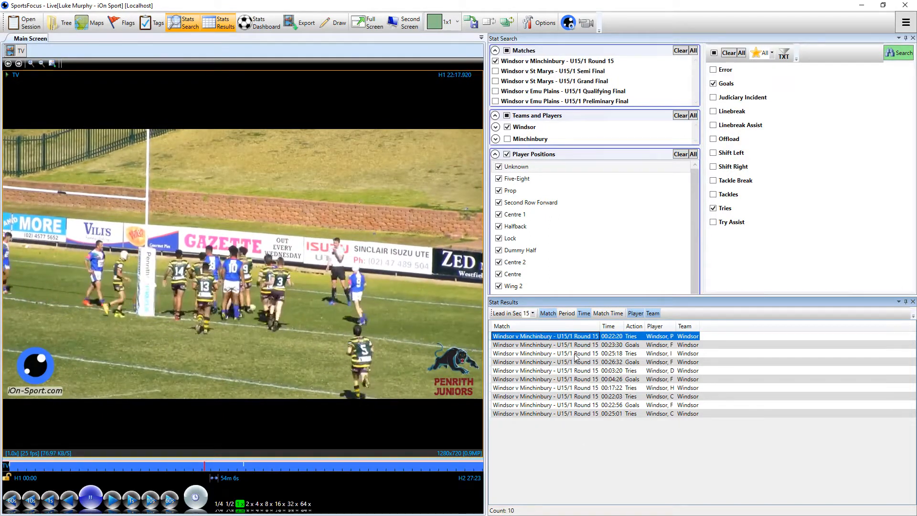
{"action": "left_click", "coordinate": [575, 356]}
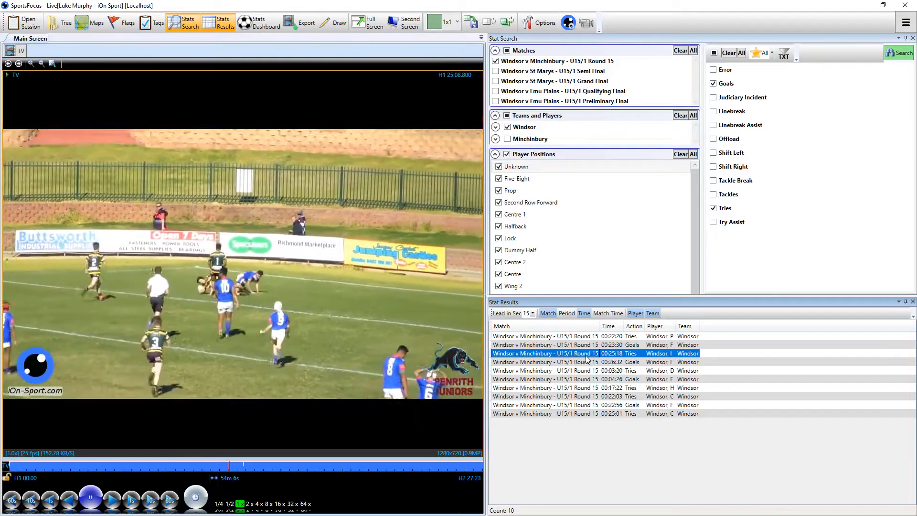
{"action": "left_click", "coordinate": [588, 371]}
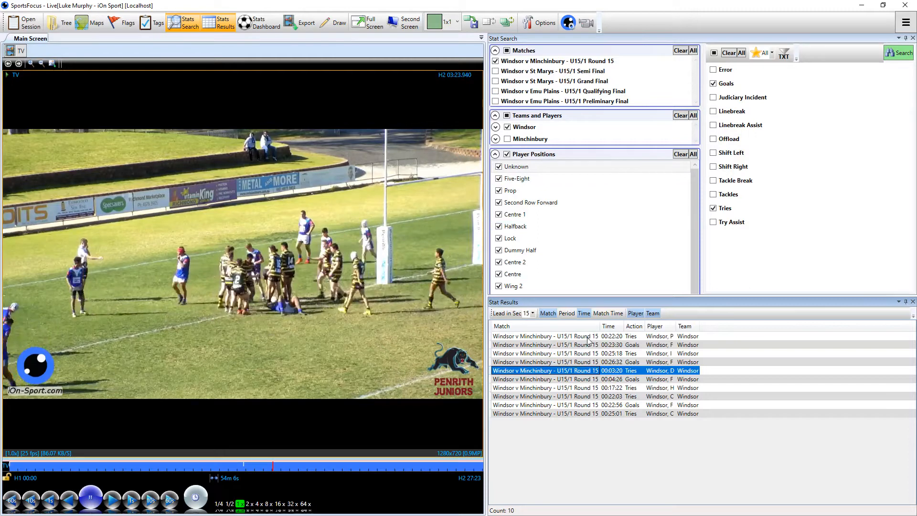
Include all matches, all teams and all action types in the search filters
{"action": "left_click", "coordinate": [508, 51]}
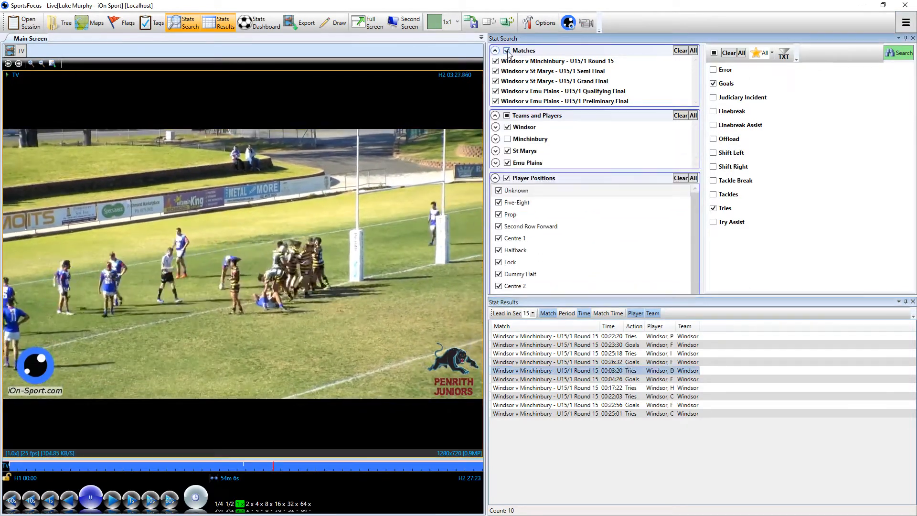
{"action": "left_click", "coordinate": [507, 116]}
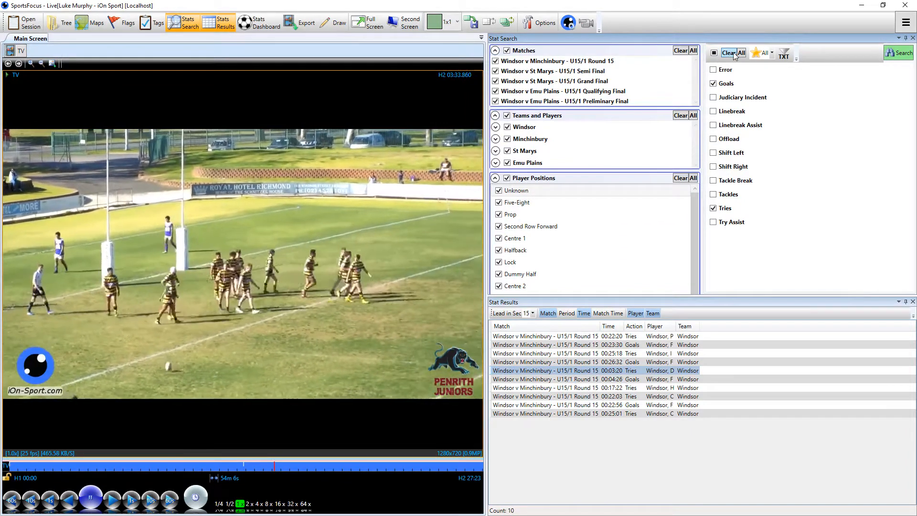
{"action": "left_click", "coordinate": [714, 53]}
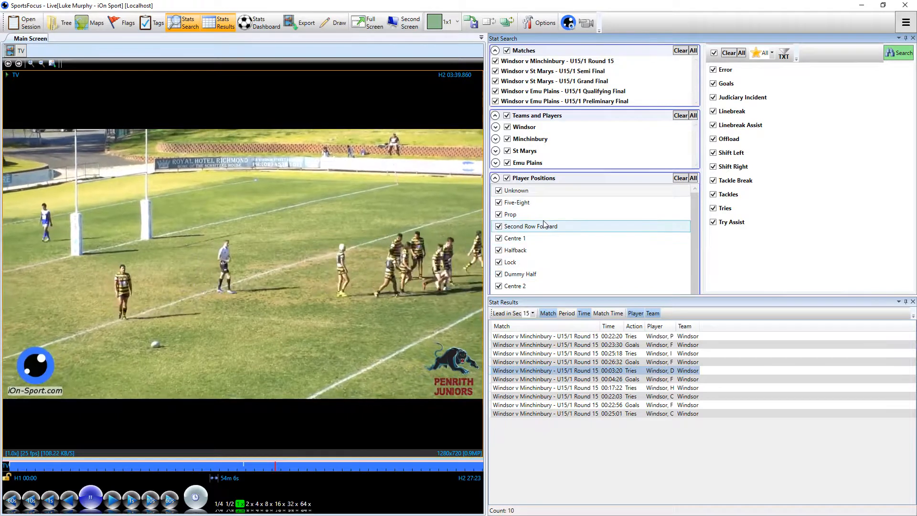
View Windsor's player list and the available player positions
{"action": "left_click", "coordinate": [499, 127]}
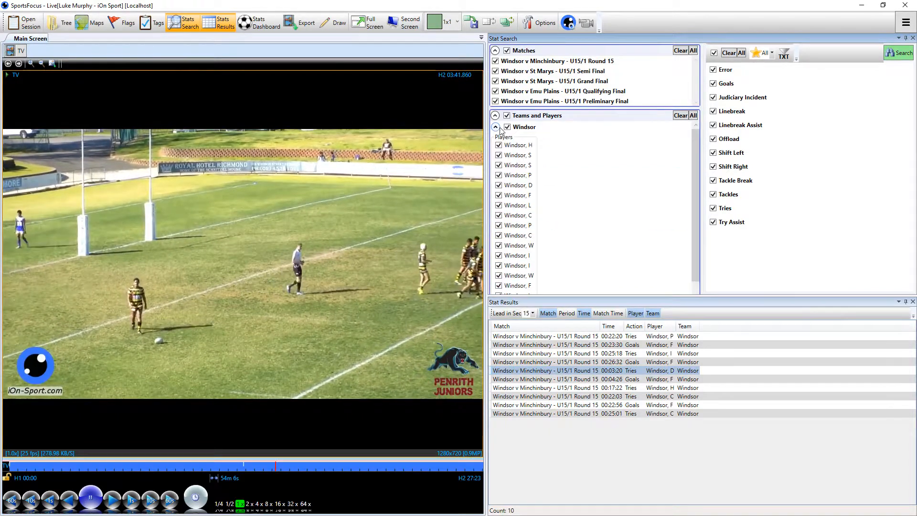
{"action": "left_click", "coordinate": [499, 128]}
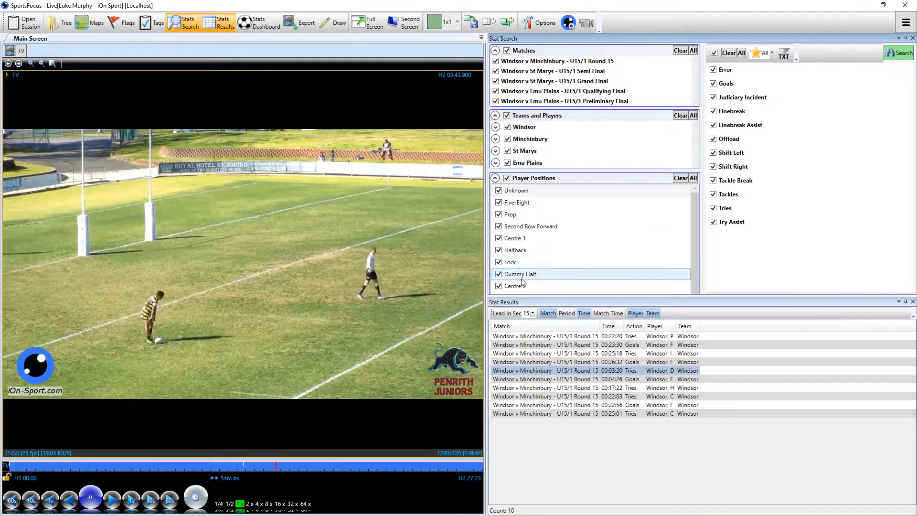
{"action": "scroll", "coordinate": [515, 264], "scroll_direction": "up", "scroll_amount": 2}
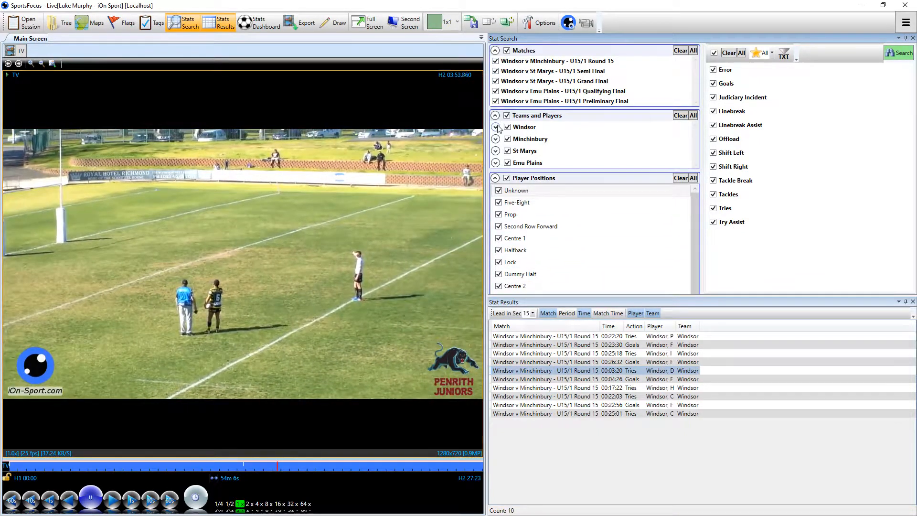
Restrict the filters to the Windsor team and the Five-Eight position, and run the search
{"action": "left_click", "coordinate": [507, 115]}
{"action": "left_click", "coordinate": [508, 127]}
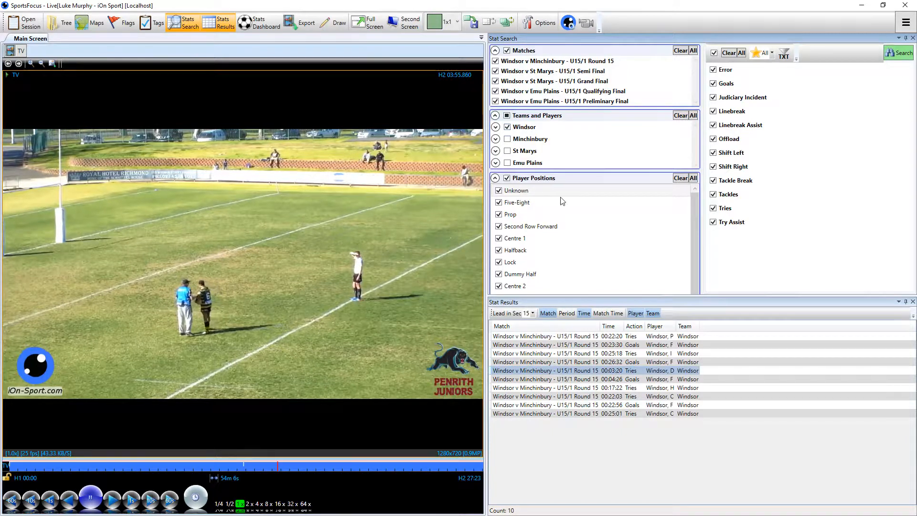
{"action": "left_click", "coordinate": [507, 179]}
{"action": "scroll", "coordinate": [520, 238], "scroll_direction": "down", "scroll_amount": 2}
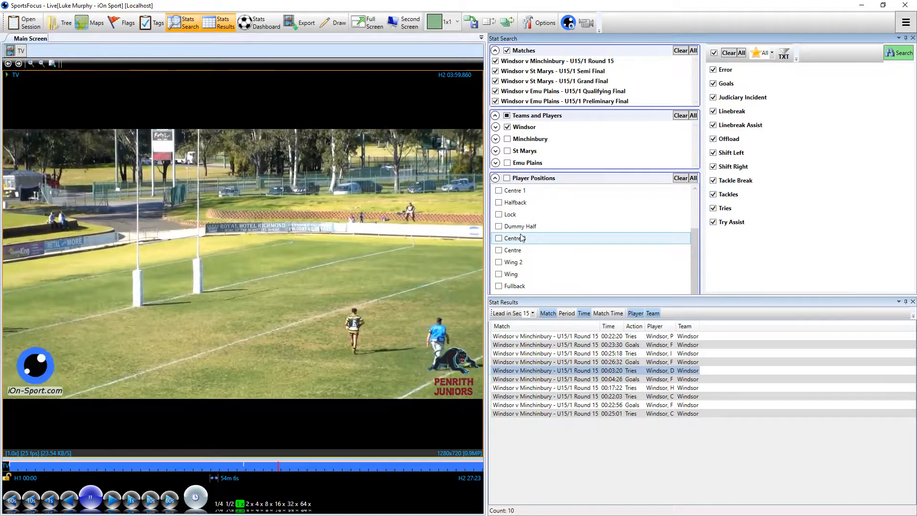
{"action": "scroll", "coordinate": [513, 237], "scroll_direction": "up", "scroll_amount": 2}
{"action": "left_click", "coordinate": [505, 202]}
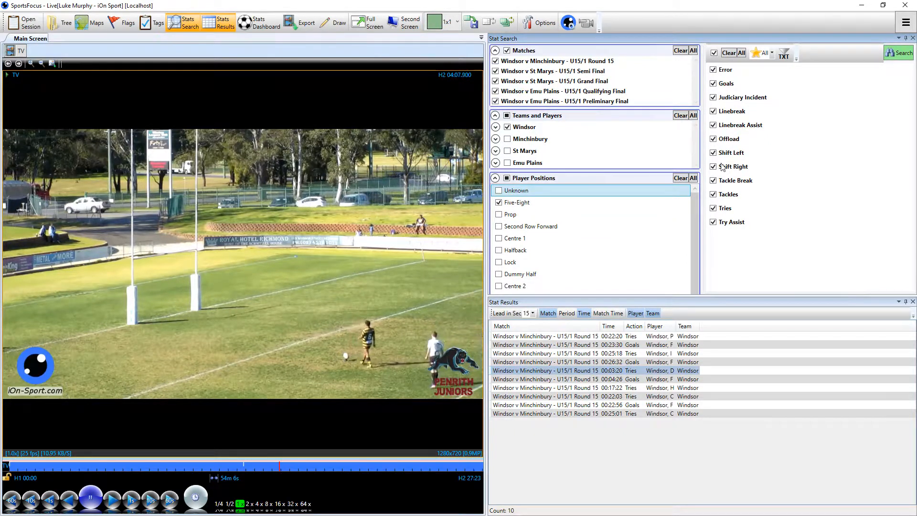
{"action": "left_click", "coordinate": [897, 55]}
Sort the Five-Eight results by action and look through the list down to the tries and try assists
{"action": "scroll", "coordinate": [706, 363], "scroll_direction": "down", "scroll_amount": 5}
{"action": "scroll", "coordinate": [685, 375], "scroll_direction": "down", "scroll_amount": 4}
{"action": "scroll", "coordinate": [683, 375], "scroll_direction": "down", "scroll_amount": 10}
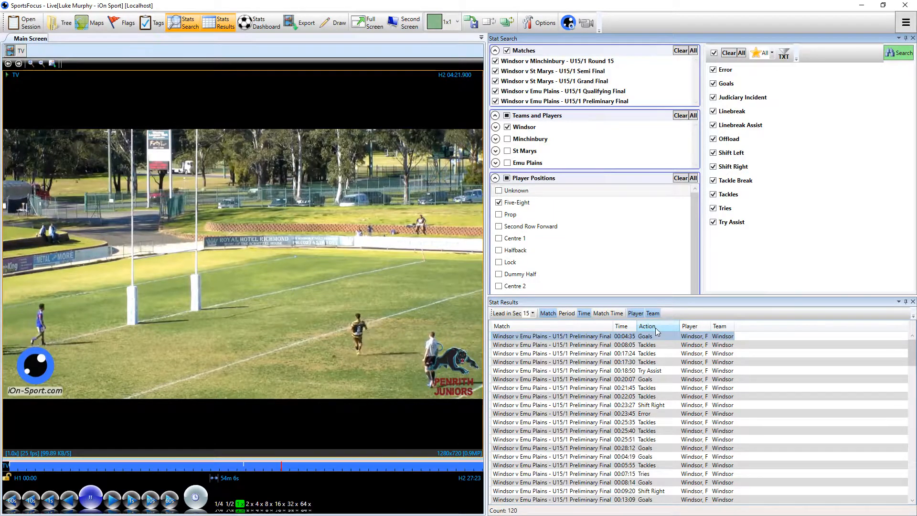
{"action": "left_click", "coordinate": [656, 328]}
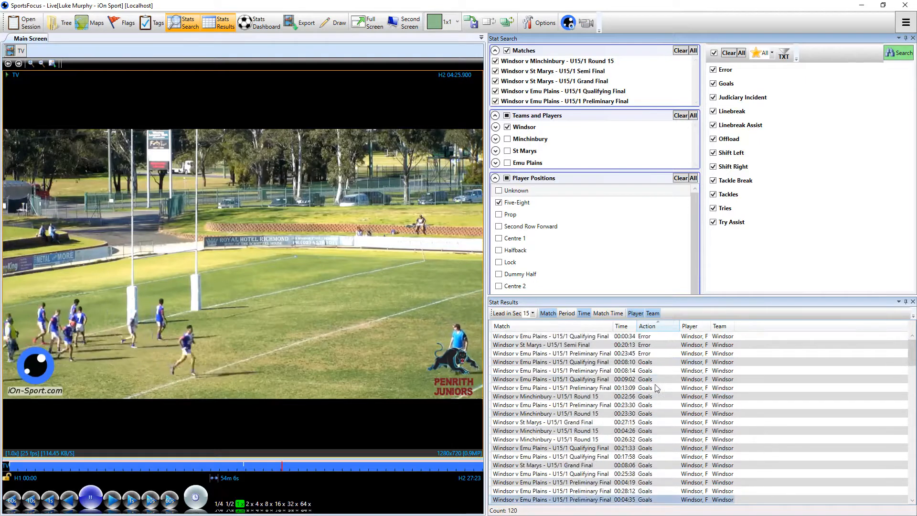
{"action": "scroll", "coordinate": [653, 357], "scroll_direction": "down", "scroll_amount": 15}
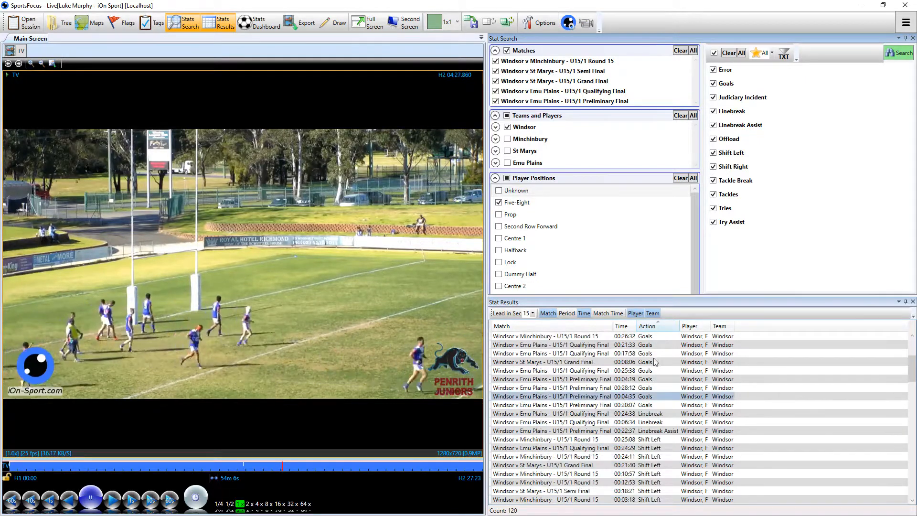
{"action": "scroll", "coordinate": [656, 361], "scroll_direction": "down", "scroll_amount": 15}
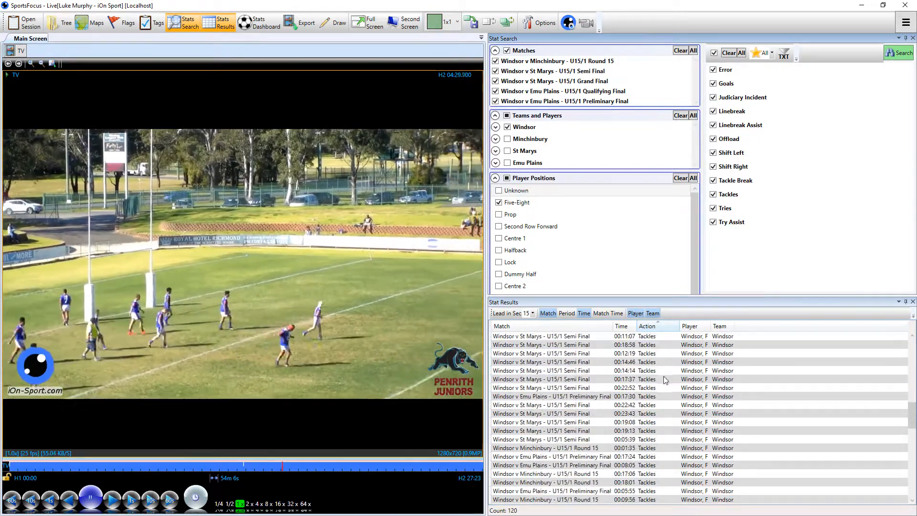
{"action": "scroll", "coordinate": [662, 380], "scroll_direction": "down", "scroll_amount": 5}
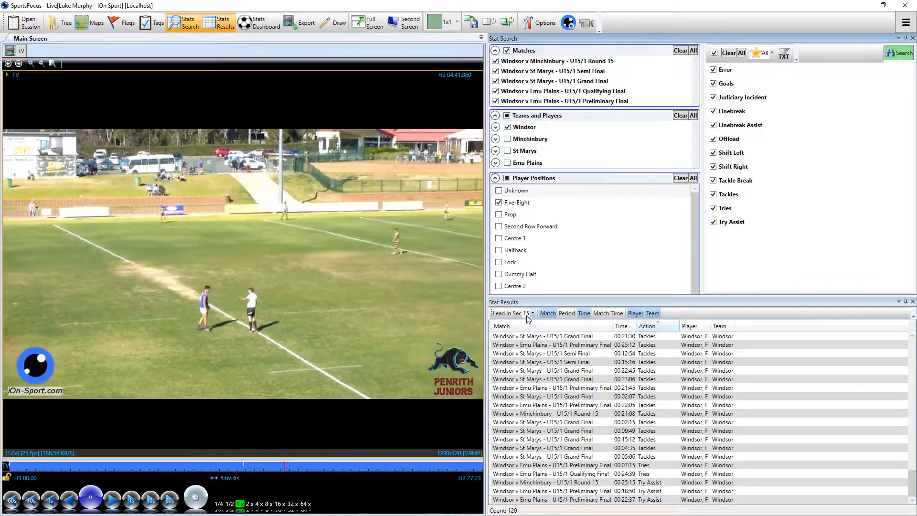
Play the Emu Plains Preliminary Final try at 00:07:15 and the Qualifying Final try at 00:24:39, pausing the second clip
{"action": "left_click", "coordinate": [580, 466]}
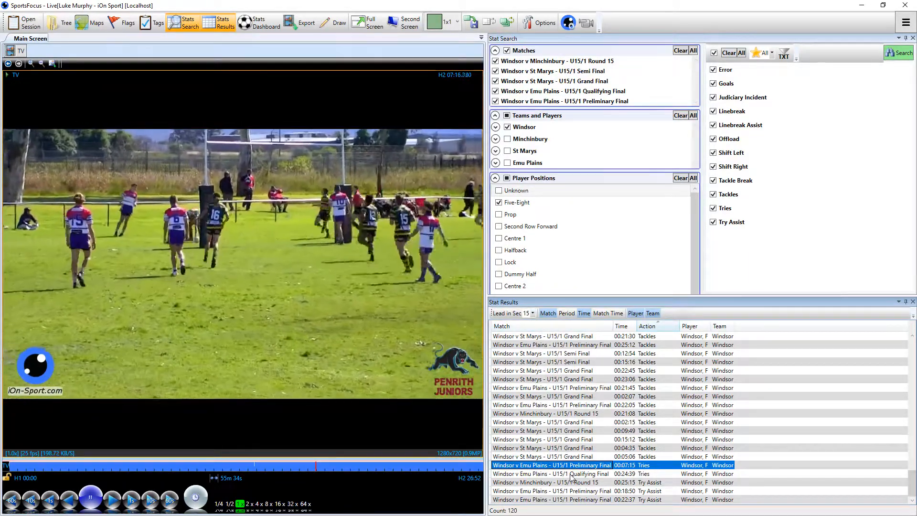
{"action": "left_click", "coordinate": [571, 474]}
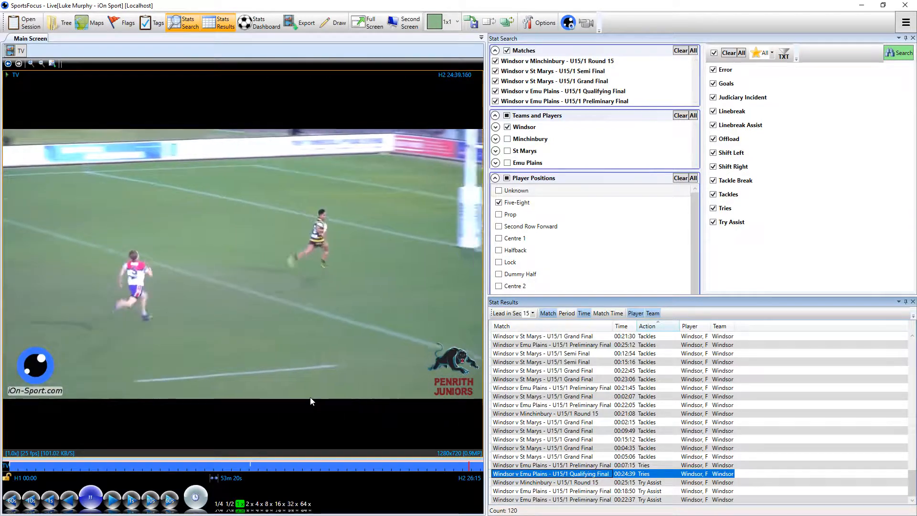
{"action": "left_click", "coordinate": [93, 504]}
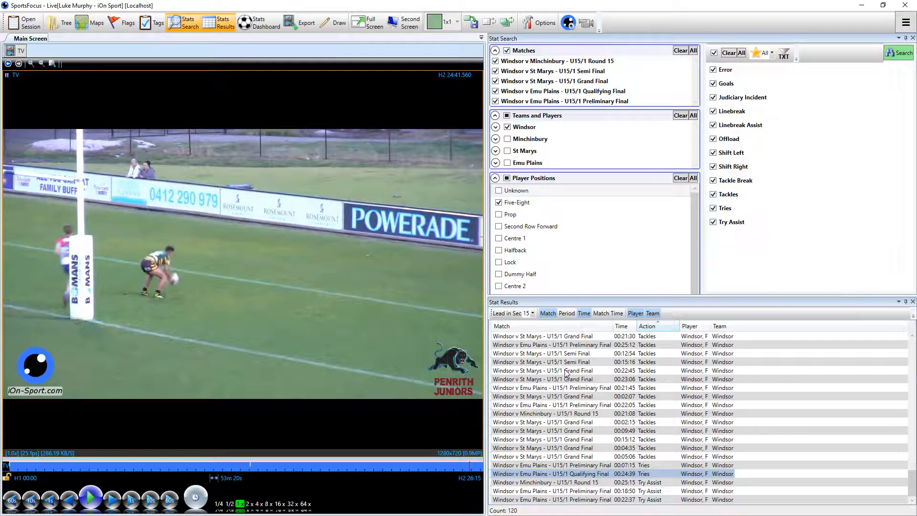